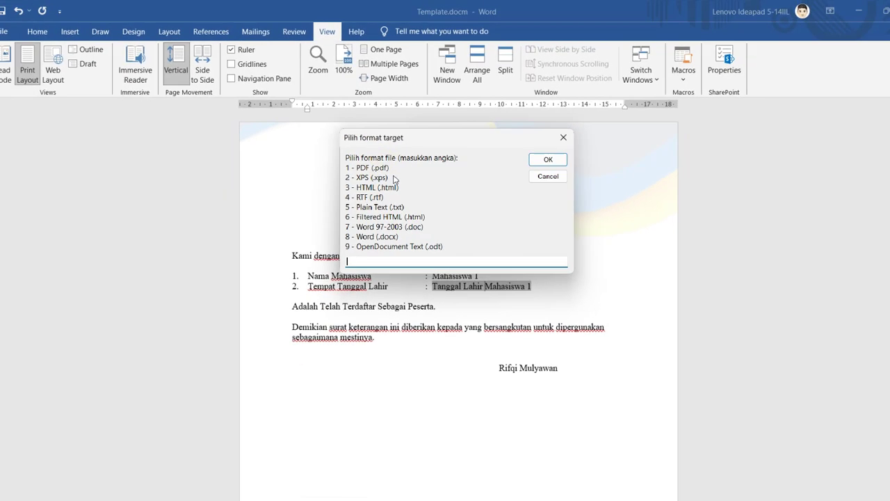
- Enter 1 in the 'Pilih format target' prompt to export as PDF (.pdf)
type("1")
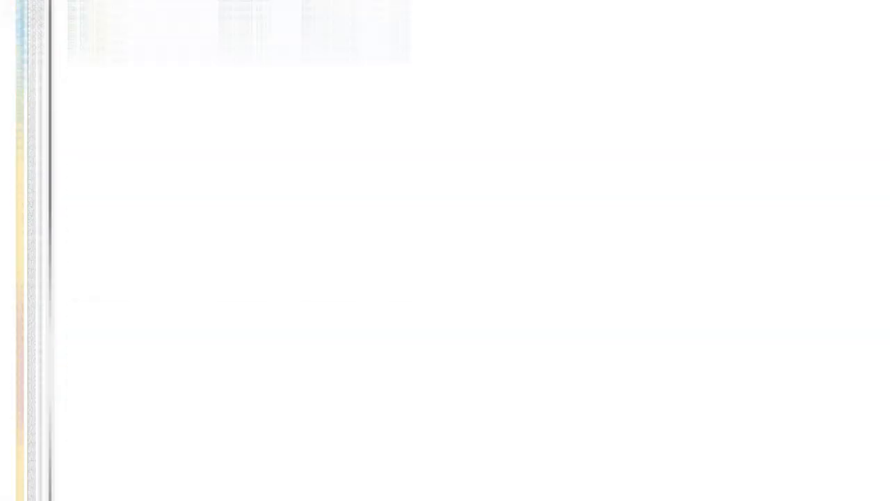
- Open Mahasiswa 1_Tanggal Lahir Mahasiswa 1.pdf from the File folder in Edge
double_click(92, 104)
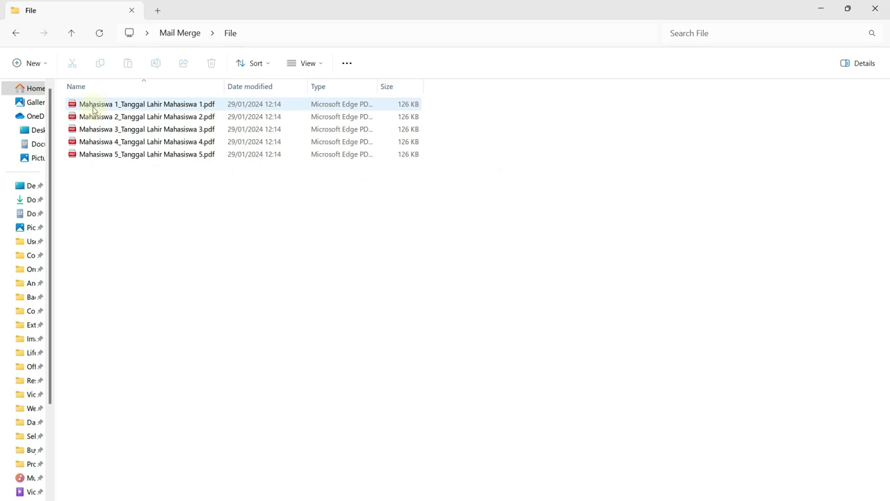
double_click(137, 106)
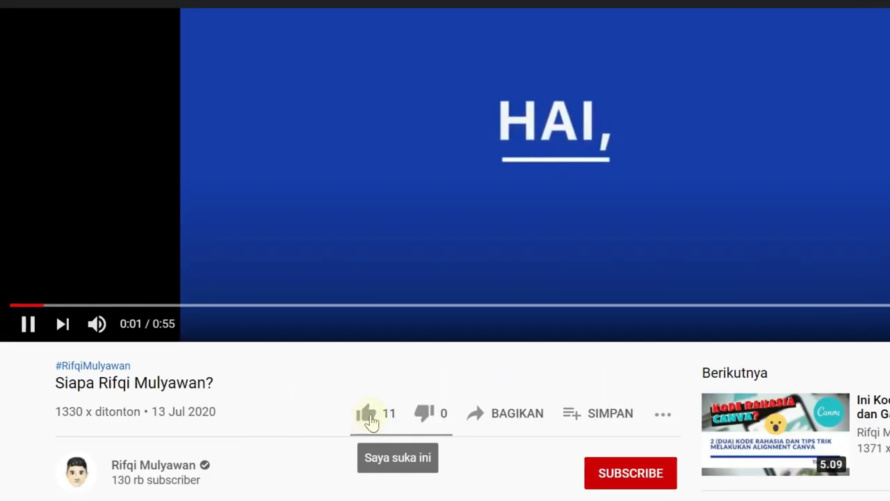
- Like the YouTube video, subscribe to the channel, and set the bell to all notifications
left_click(367, 416)
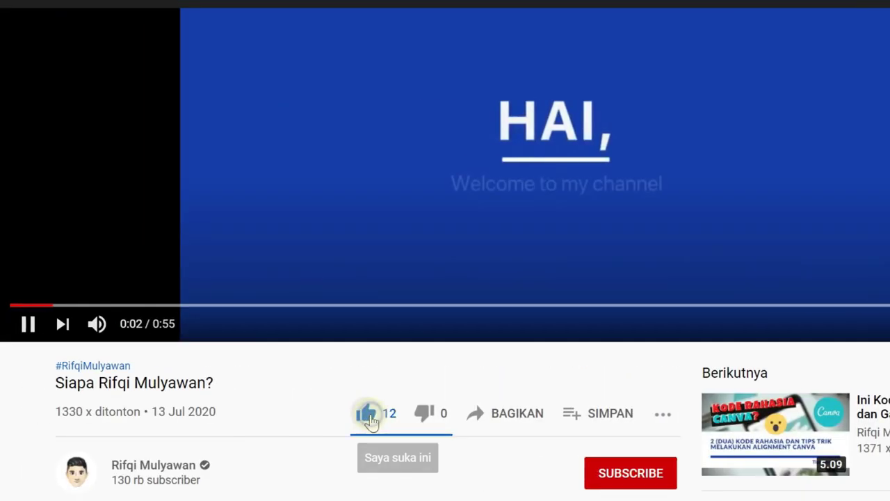
left_click(606, 473)
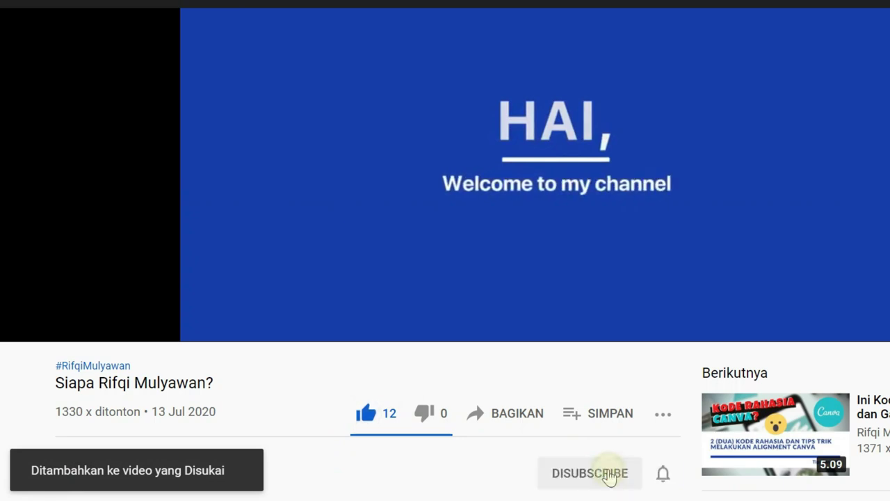
left_click(667, 473)
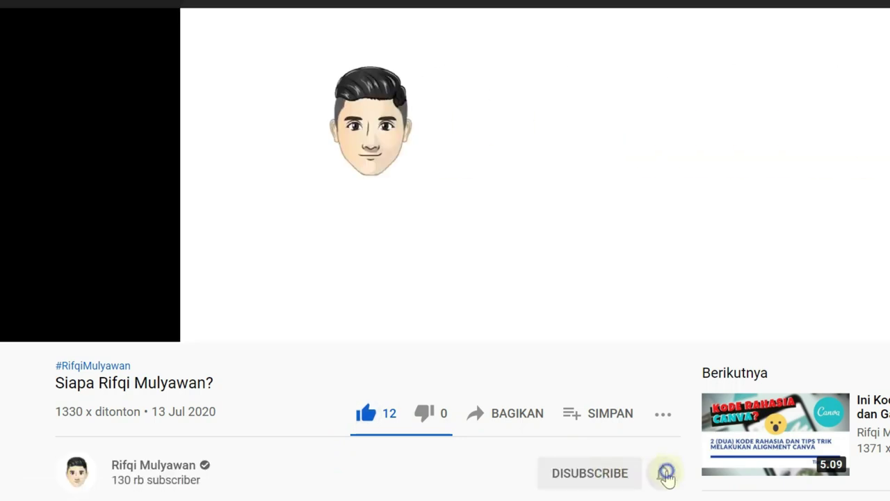
left_click(722, 379)
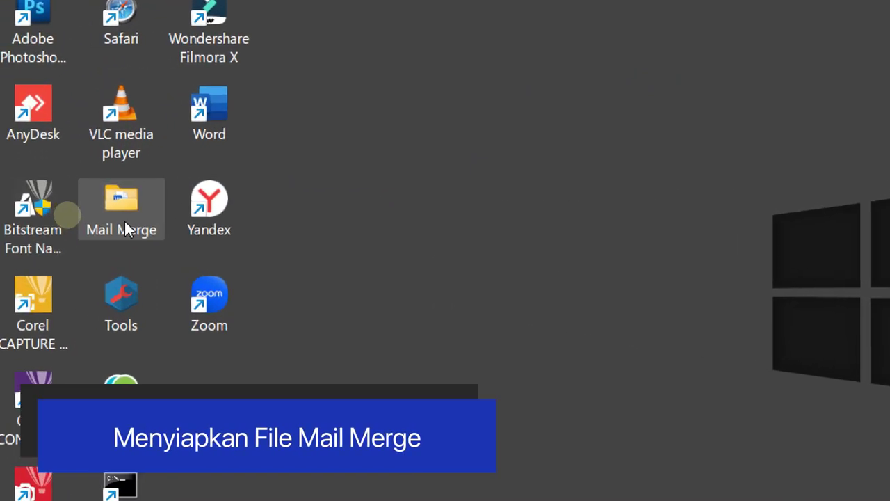
- Open Template.docx from the desktop's Mail Merge folder
double_click(124, 221)
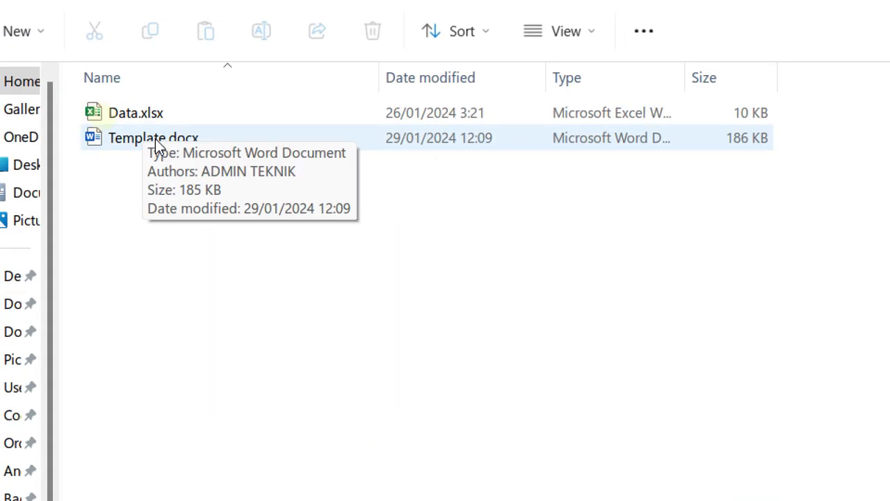
double_click(114, 119)
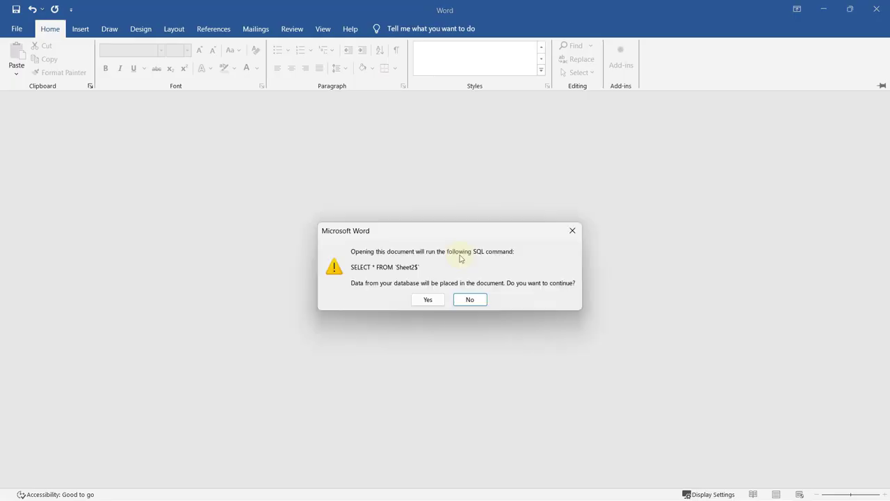
- Accept the SELECT * FROM 'Sheet2$' data query and show the Mailings merge tools
left_click(428, 299)
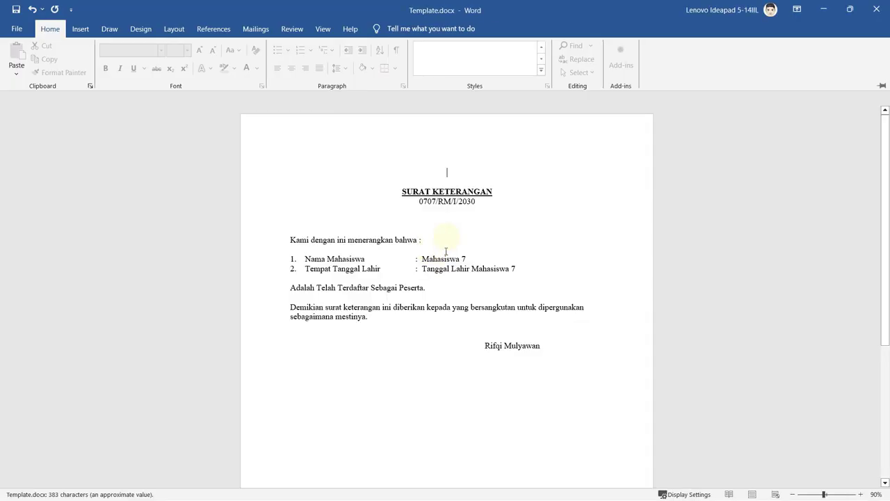
left_click(252, 28)
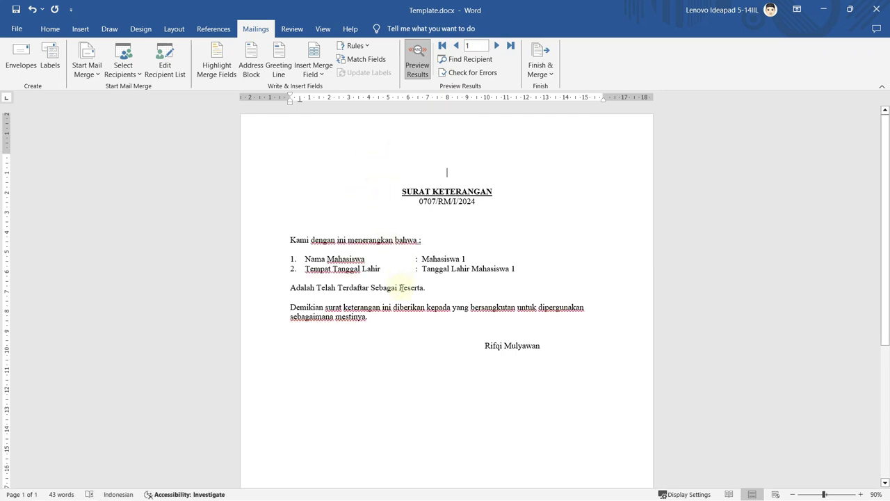
- Choose Blue BG Template.png from Pictures > Background as a custom picture watermark
left_click(138, 31)
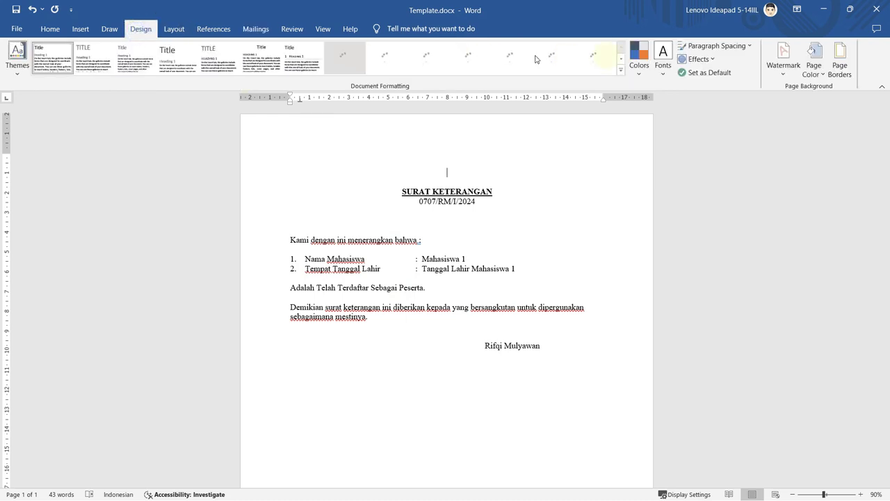
left_click(783, 62)
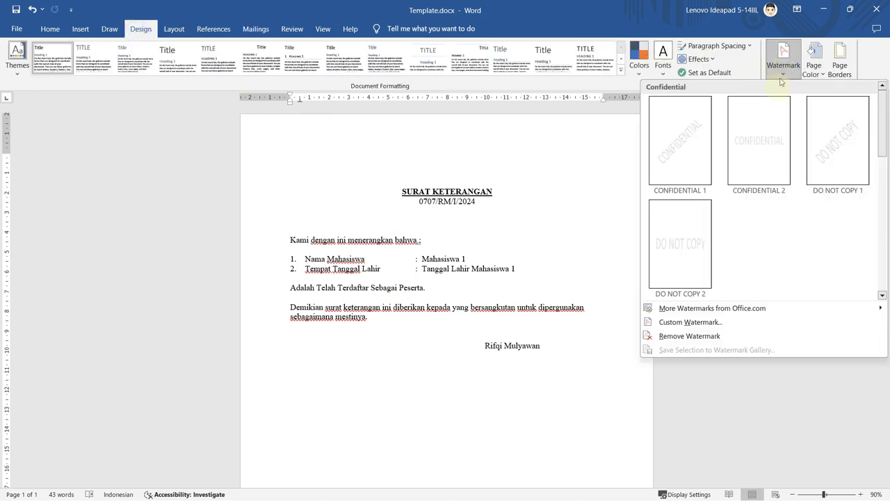
left_click(688, 323)
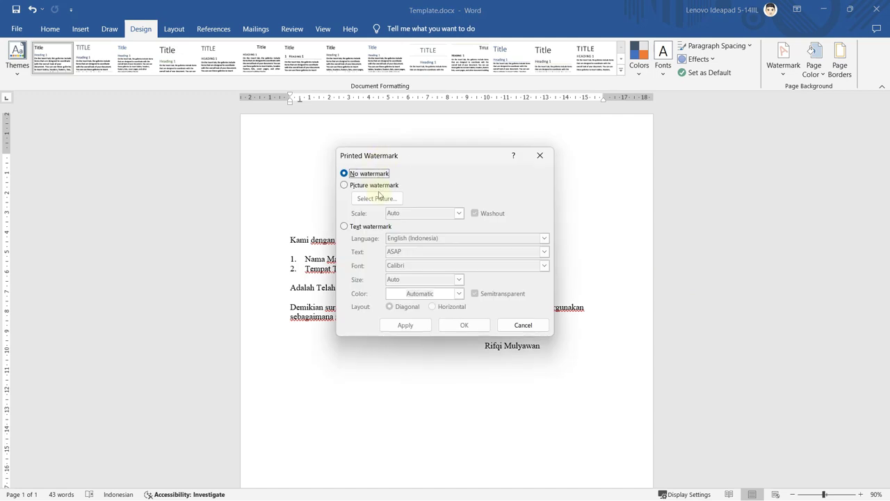
left_click(383, 199)
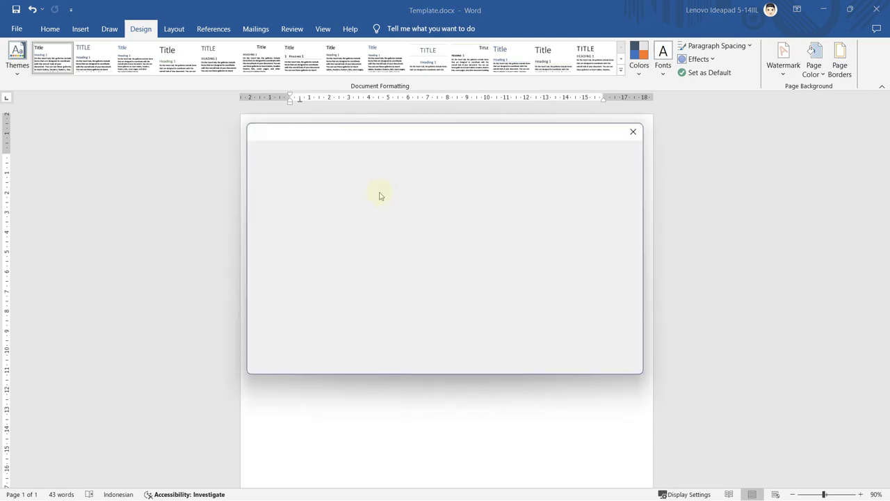
left_click(356, 192)
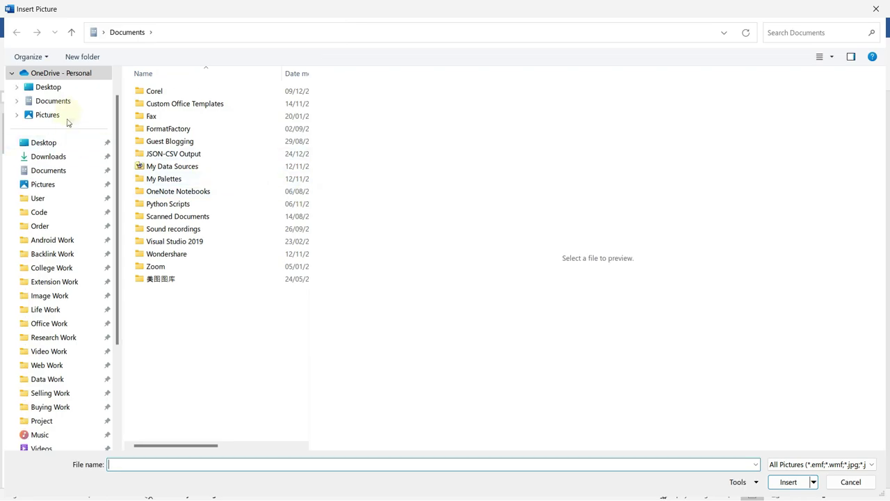
left_click(66, 115)
double_click(152, 104)
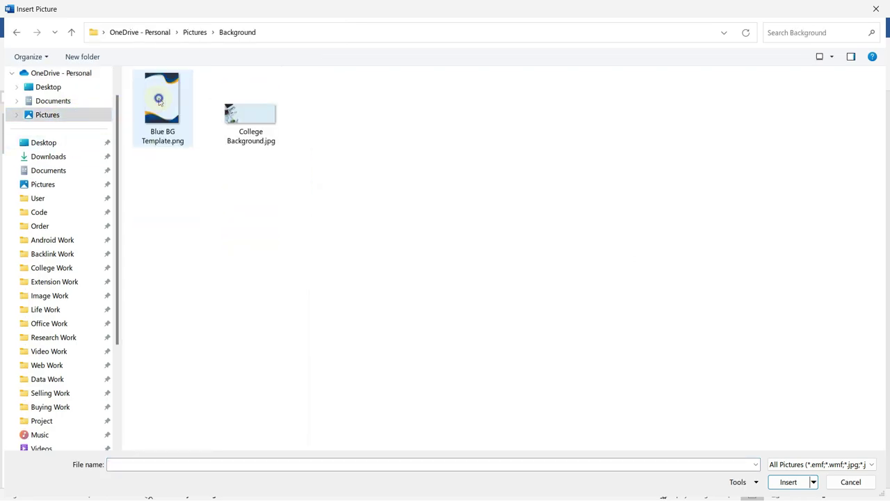
left_click(160, 99)
left_click(789, 482)
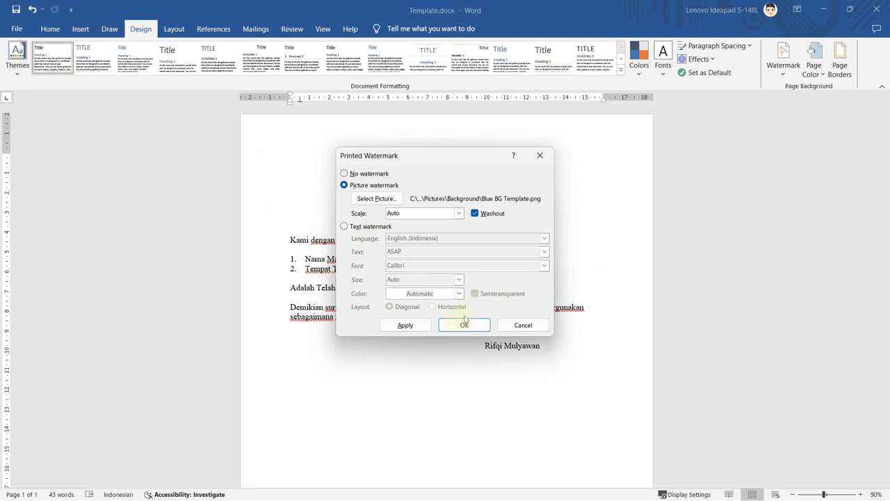
- Apply the washed-out watermark at 70% scale and close the watermark dialog
left_click(420, 326)
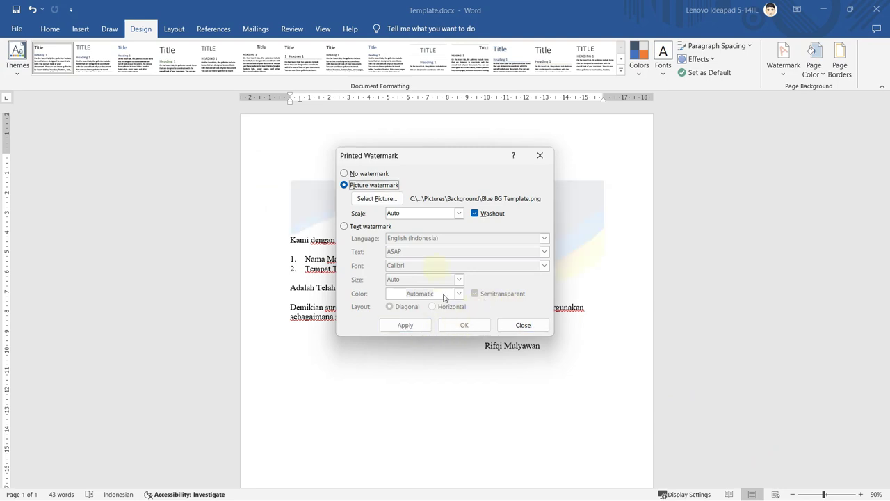
left_click(460, 213)
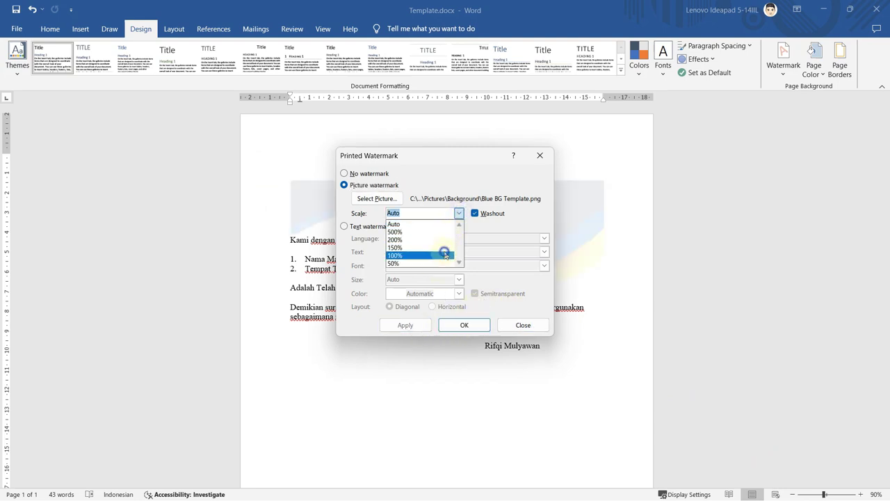
left_click(446, 256)
left_click(420, 327)
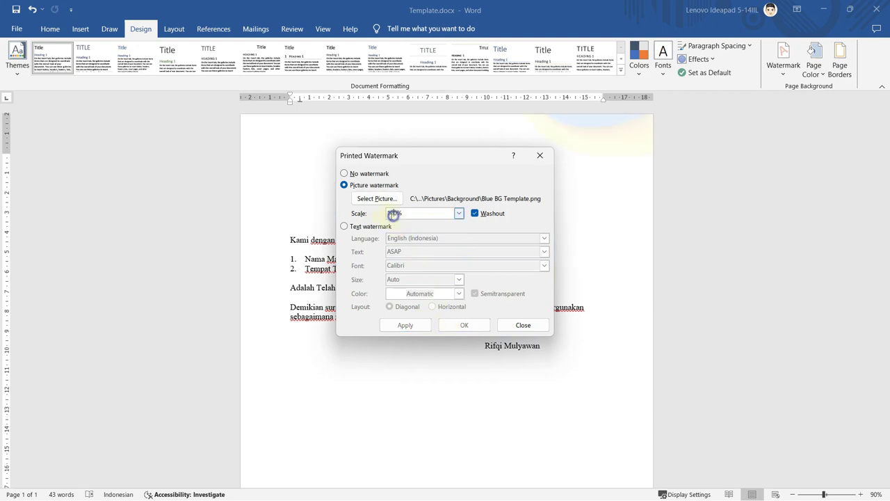
left_click(413, 325)
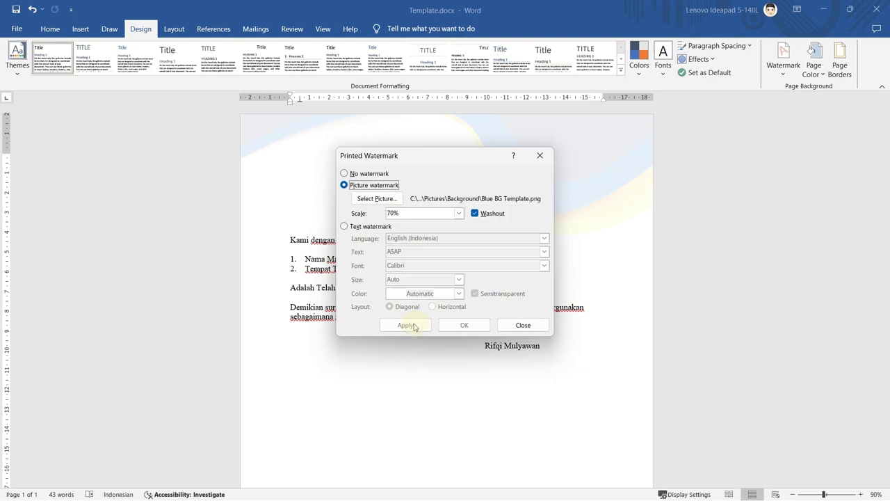
left_click(523, 325)
scroll(542, 253, "down", 5)
scroll(545, 251, "up", 5)
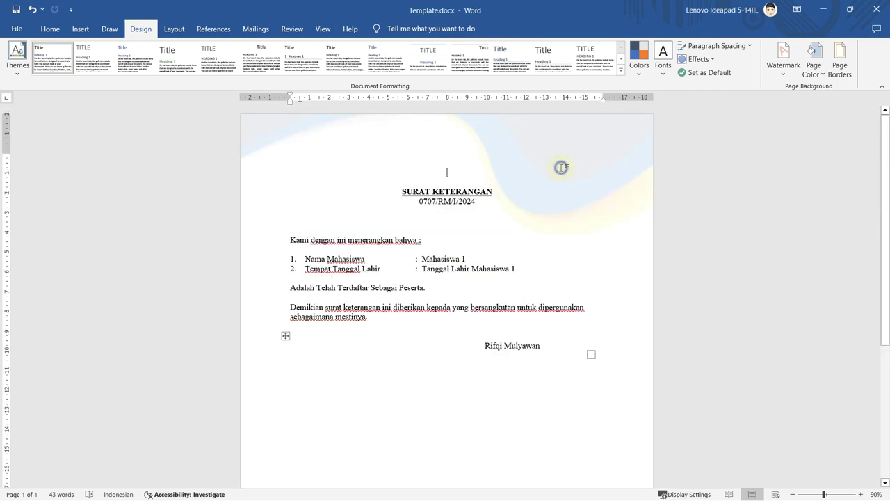
- Advance the merge preview to record 7 (Mahasiswa 7, 0707/RM/I/2030) and click into the letter
scroll(459, 309, "down", 3)
scroll(459, 308, "up", 3)
scroll(423, 406, "down", 2)
scroll(424, 407, "up", 2)
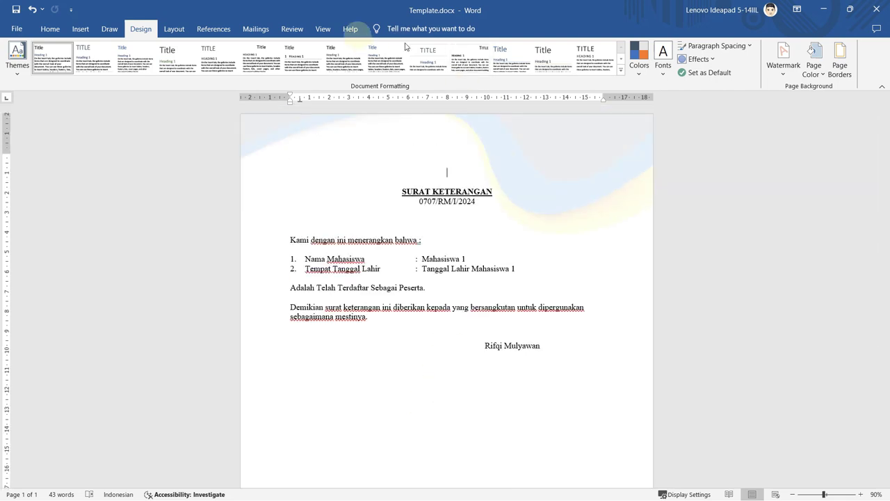
left_click(247, 29)
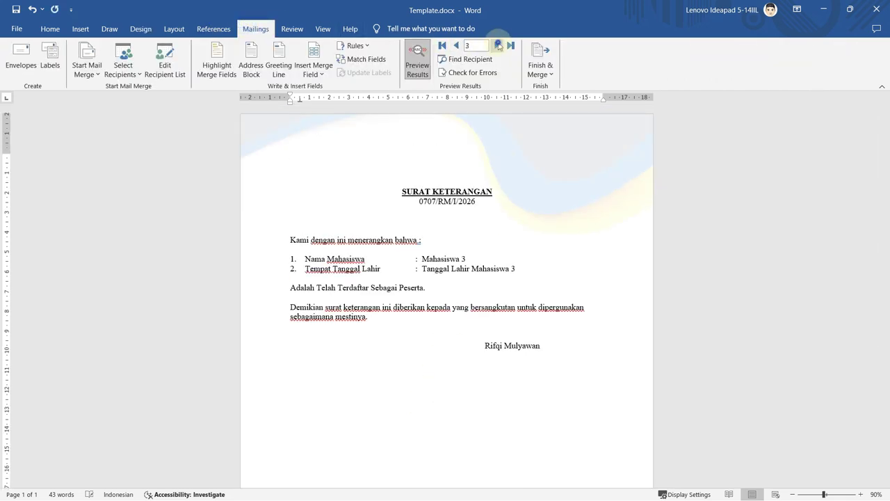
left_click(322, 186)
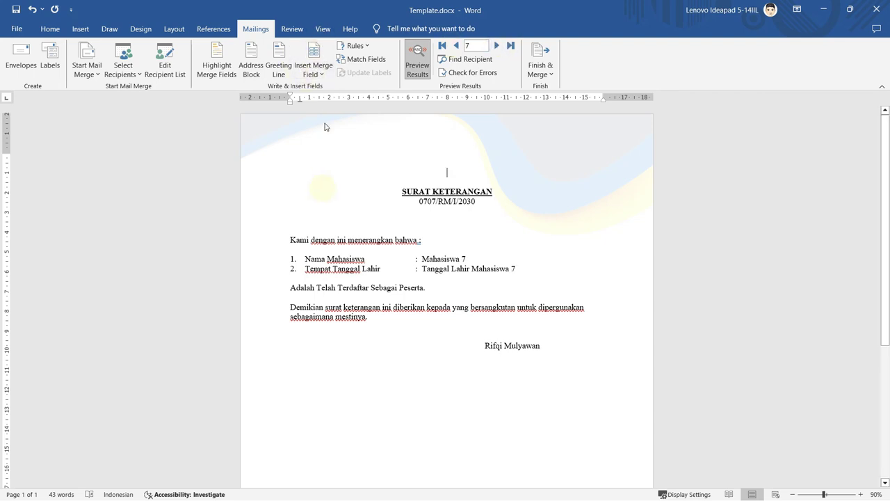
left_click(376, 337)
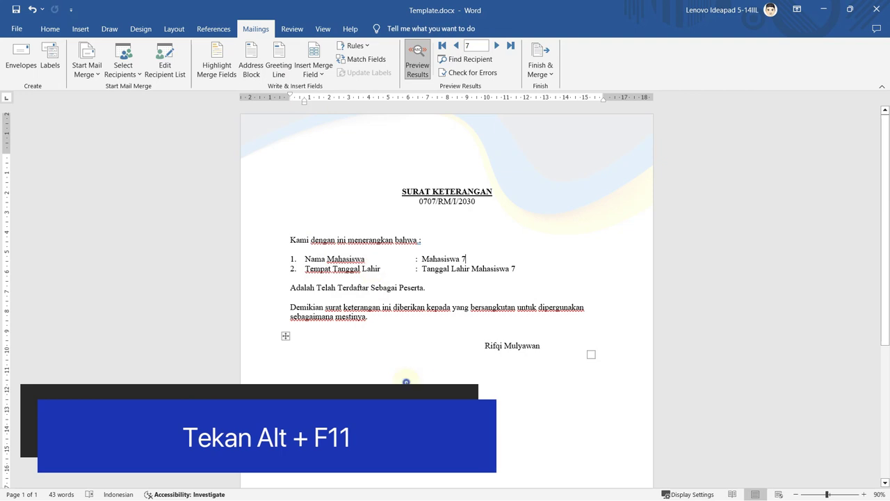
- Open the ThisDocument code module of Project (Template) in the VBA editor
key("alt+F11")
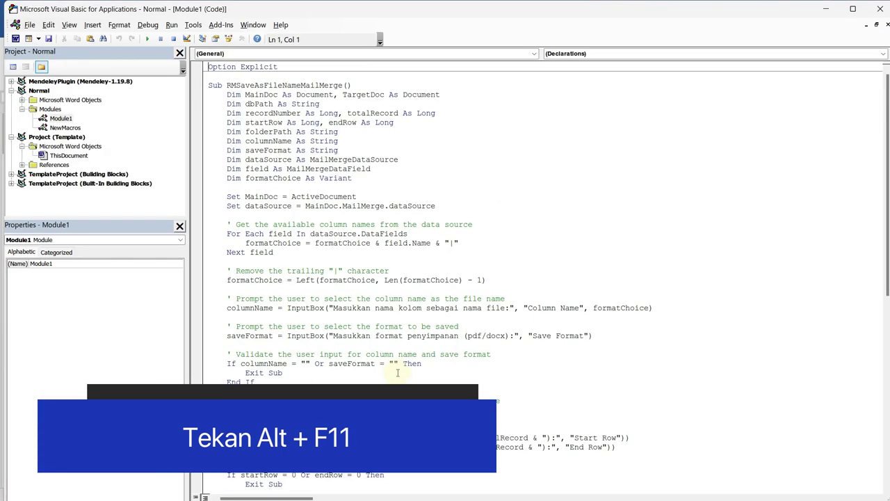
double_click(69, 157)
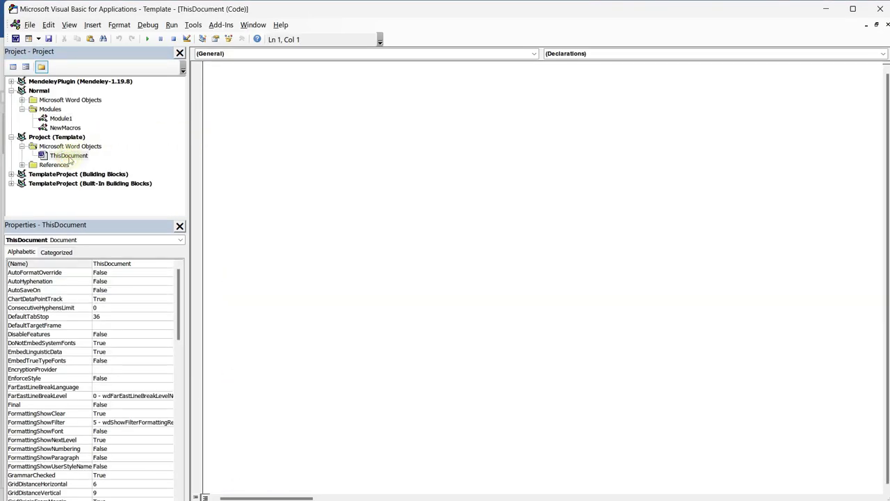
left_click(69, 156)
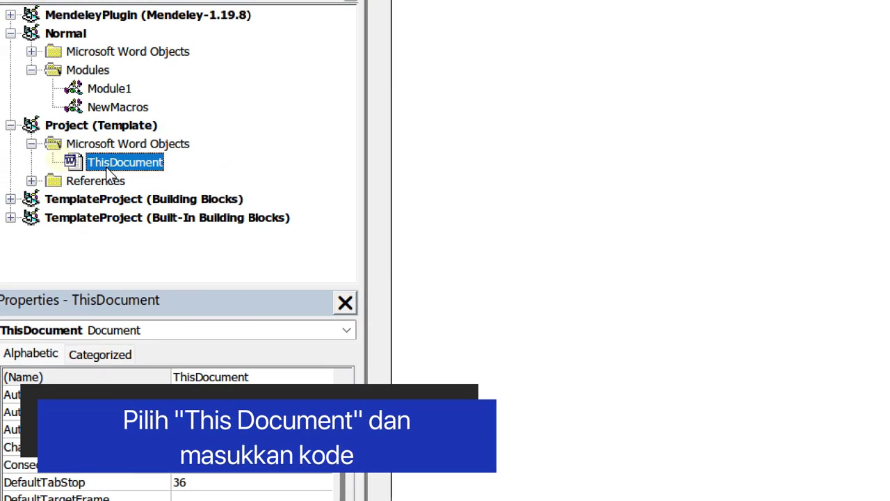
- Paste the RMSaveAsFileName_V2_0_9 macro code and save, accepting the macro-free save warning
left_click(265, 101)
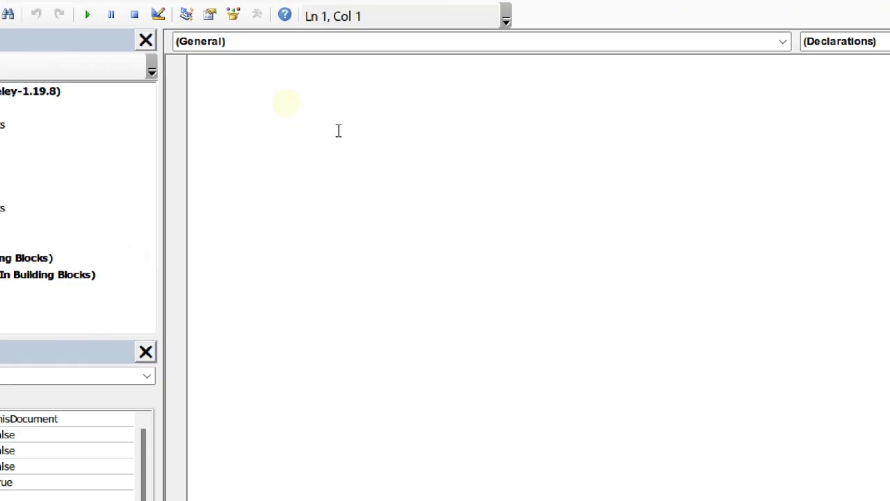
key("ctrl+v")
scroll(343, 132, "up", 3)
scroll(343, 132, "up", 10)
scroll(343, 131, "up", 10)
scroll(342, 131, "up", 10)
scroll(343, 132, "up", 10)
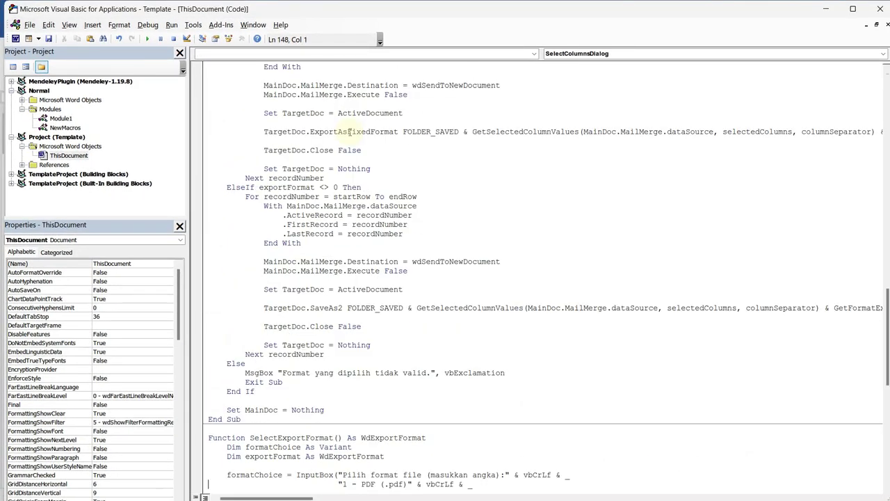
scroll(343, 131, "up", 10)
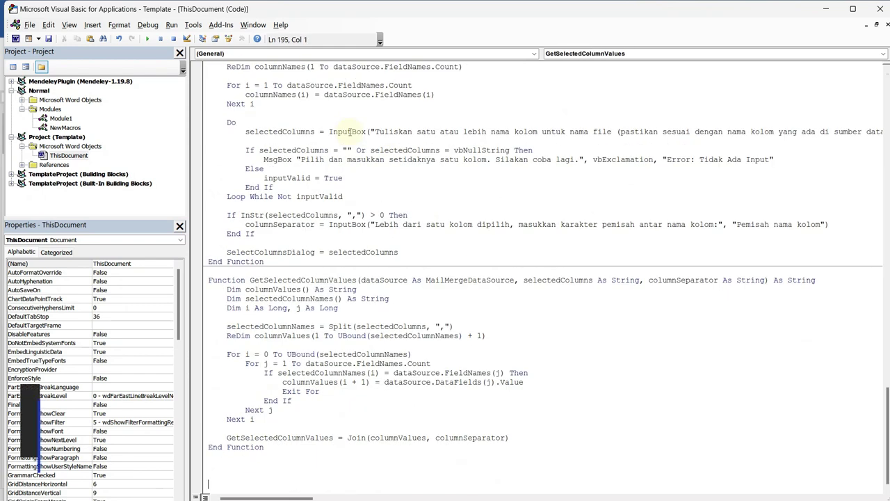
key("ctrl+s")
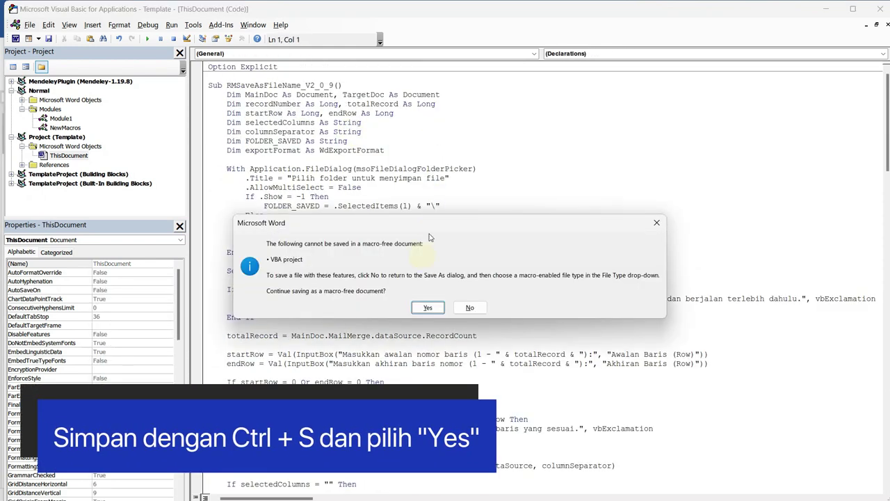
left_click(428, 309)
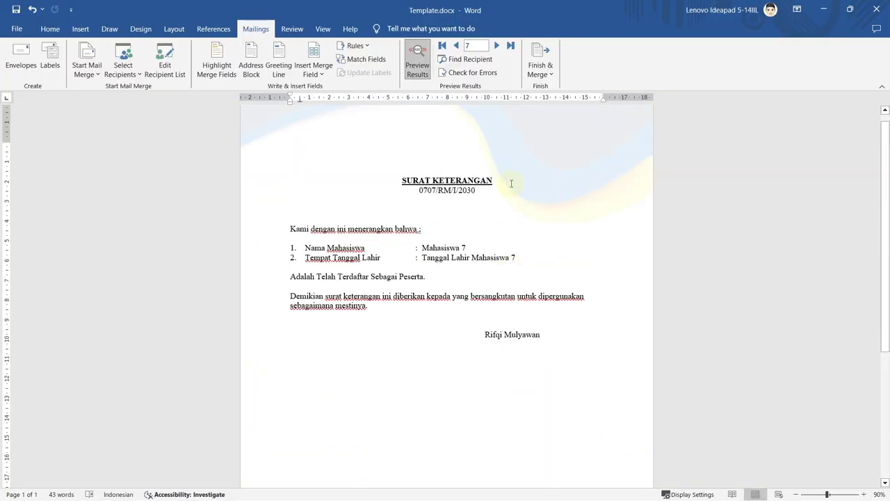
- Save the letter in the Mail Merge folder as Template.docm, a Word Macro-Enabled Document
left_click(20, 33)
left_click(41, 208)
left_click(310, 140)
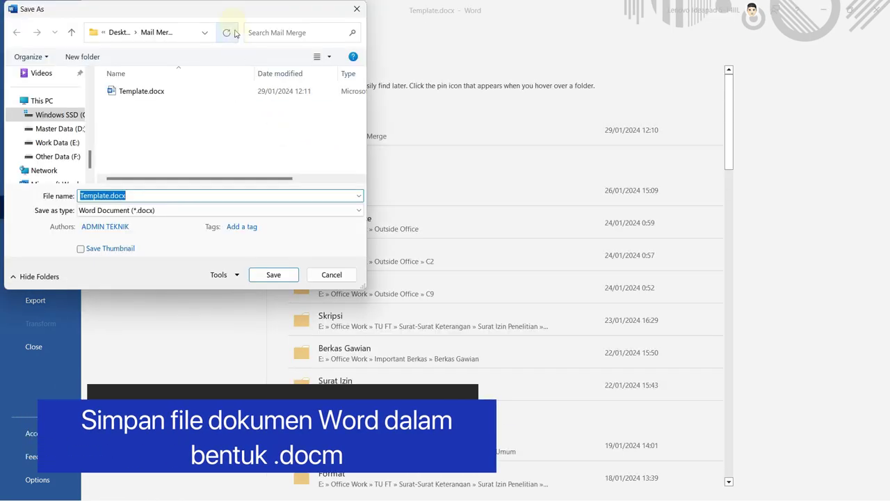
left_click_drag(229, 10, 356, 127)
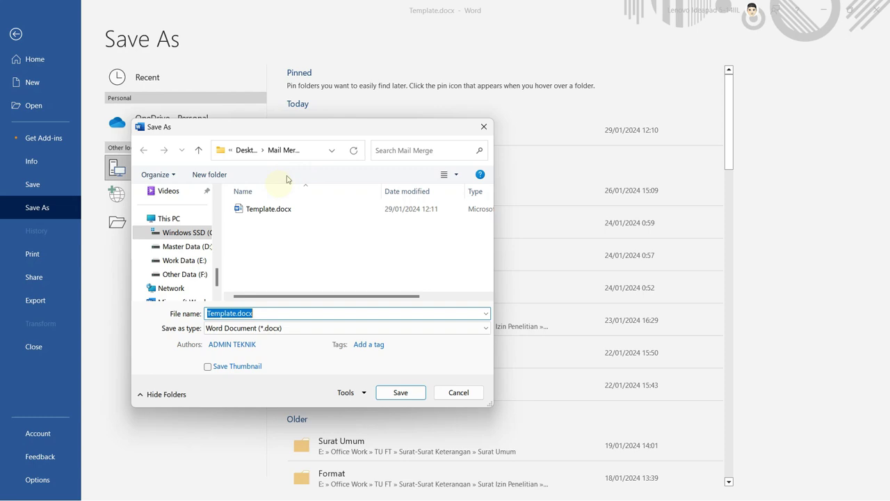
left_click(257, 328)
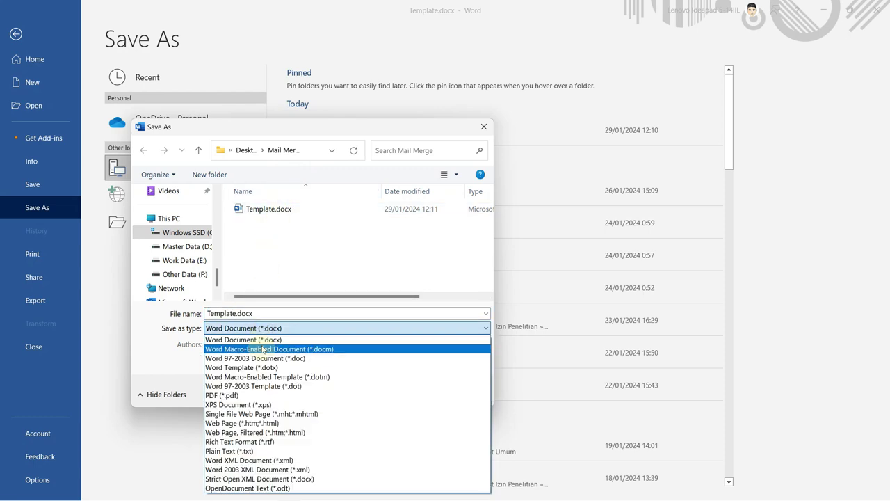
left_click(262, 345)
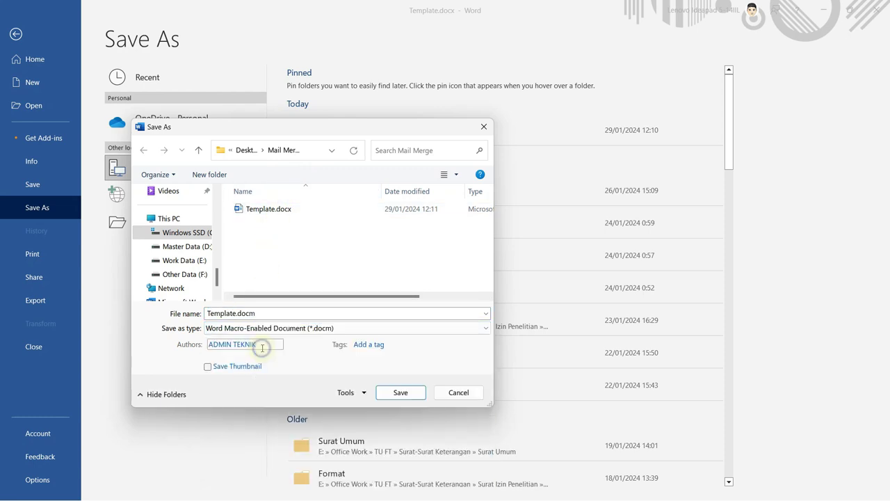
left_click(404, 393)
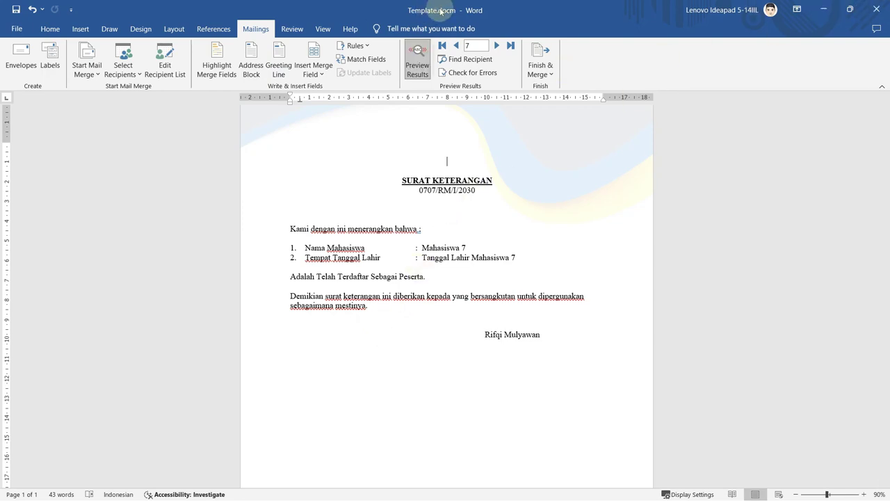
- Run the RMSaveAsFileName_V2_0_9 macro from View > Macros, finding it by typing rm
key("alt")
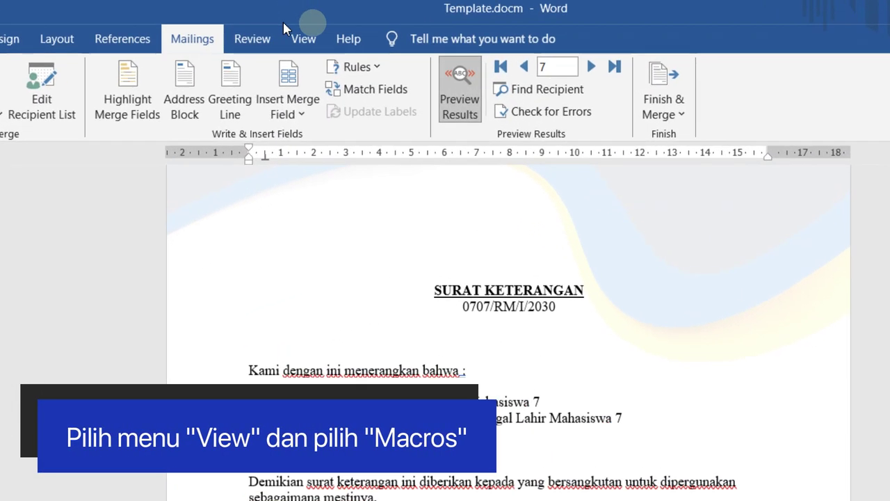
left_click(306, 37)
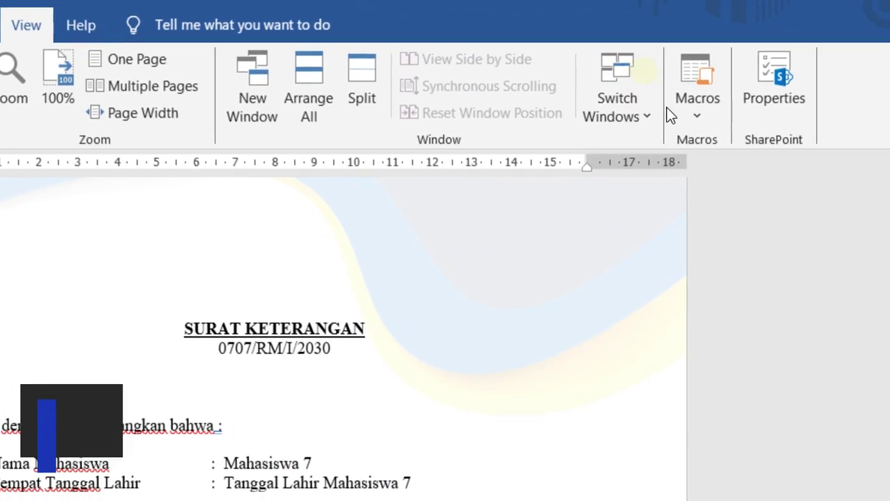
left_click(696, 104)
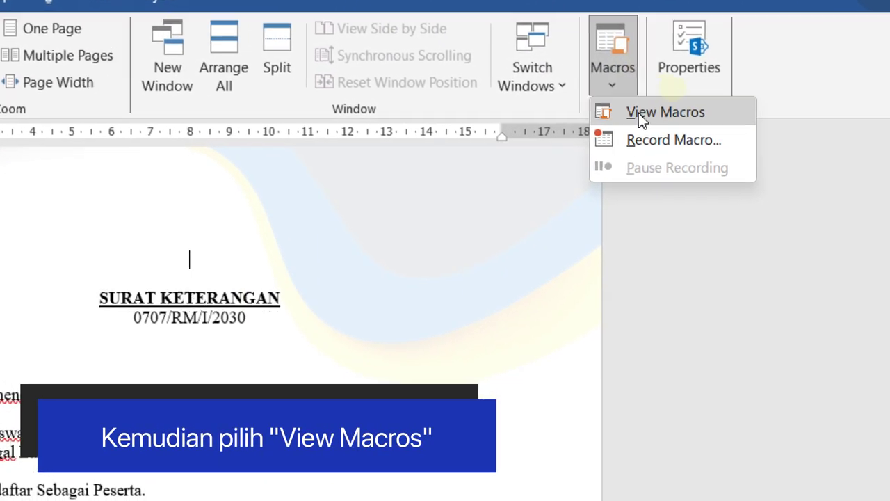
left_click(640, 113)
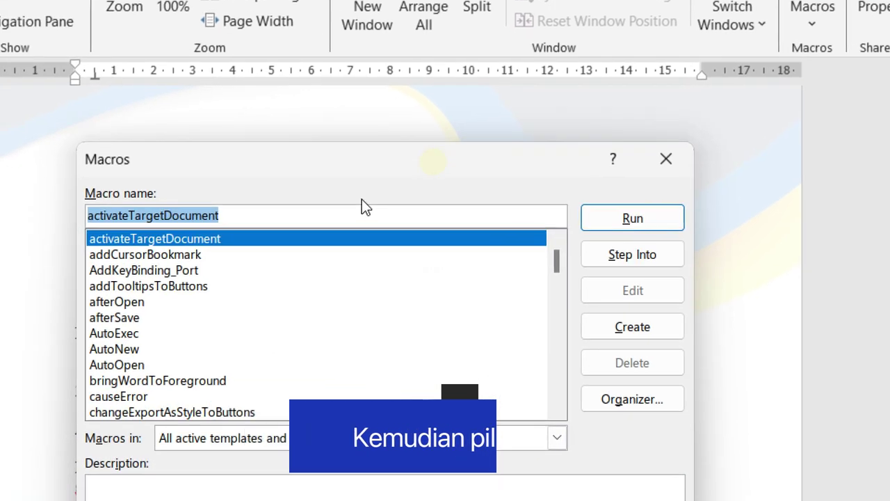
type("rm")
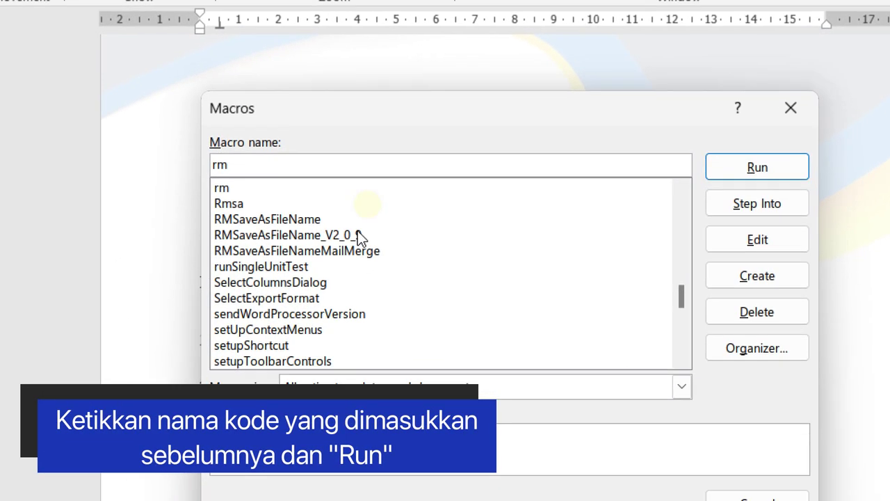
left_click(302, 263)
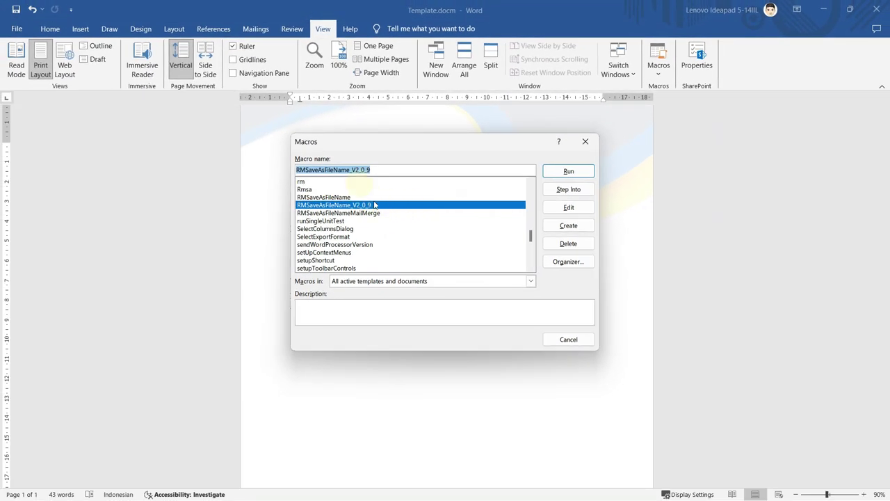
left_click(568, 172)
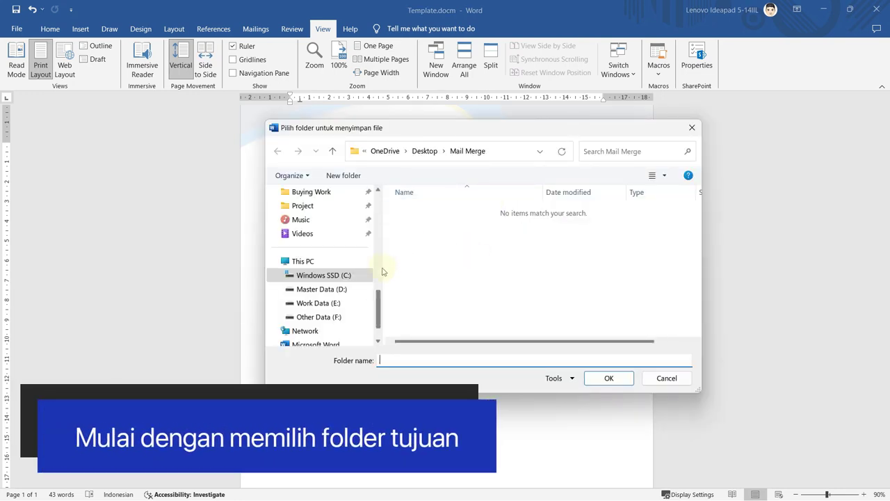
- Create a new folder named File inside Mail Merge and pick it as the export destination
left_click(445, 265)
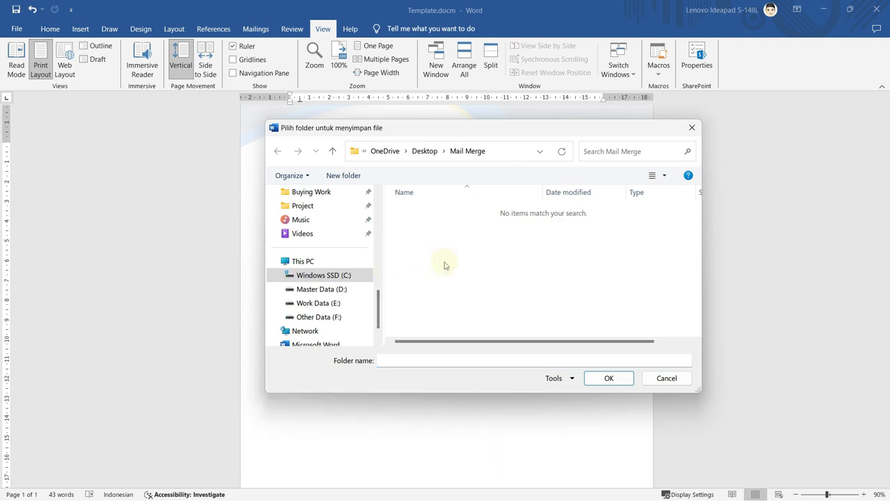
key("ctrl+shift+n")
type("File")
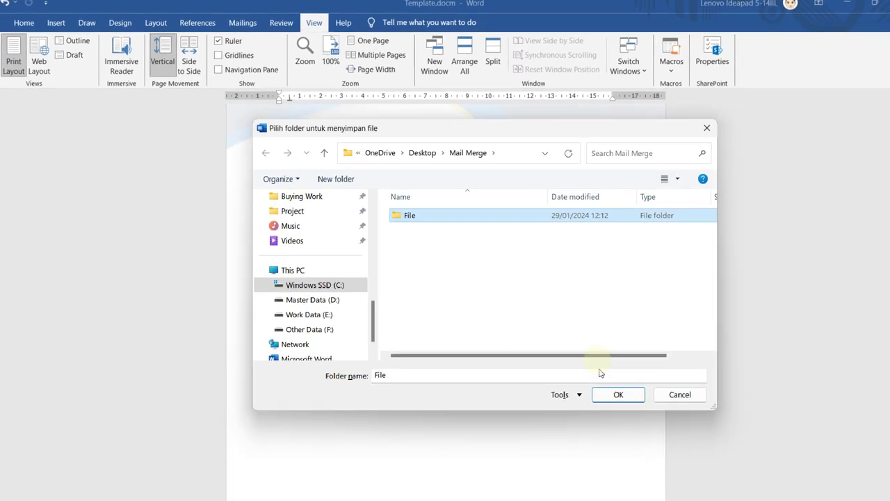
left_click(660, 438)
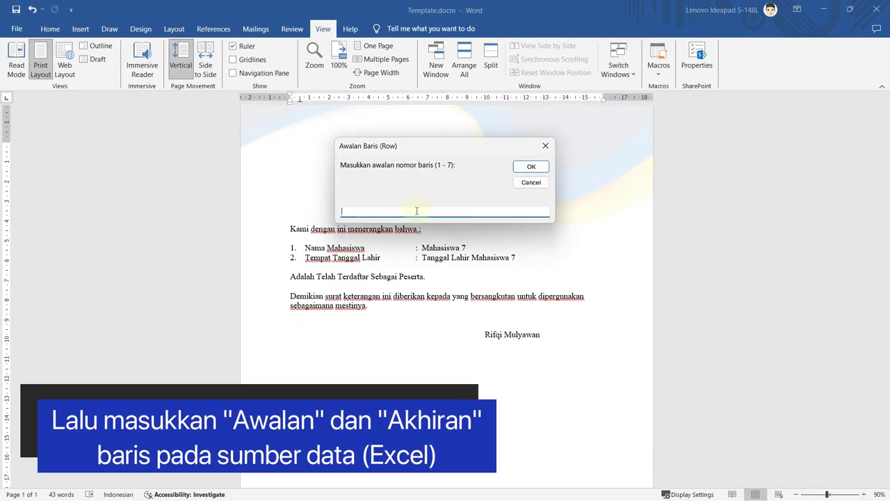
- Set the export range to data rows 1 through 7
type("1")
key("Return")
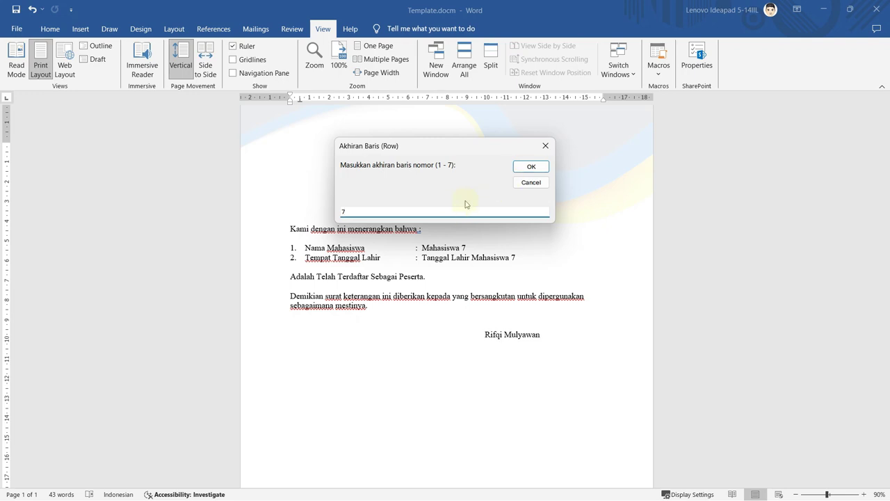
left_click(522, 166)
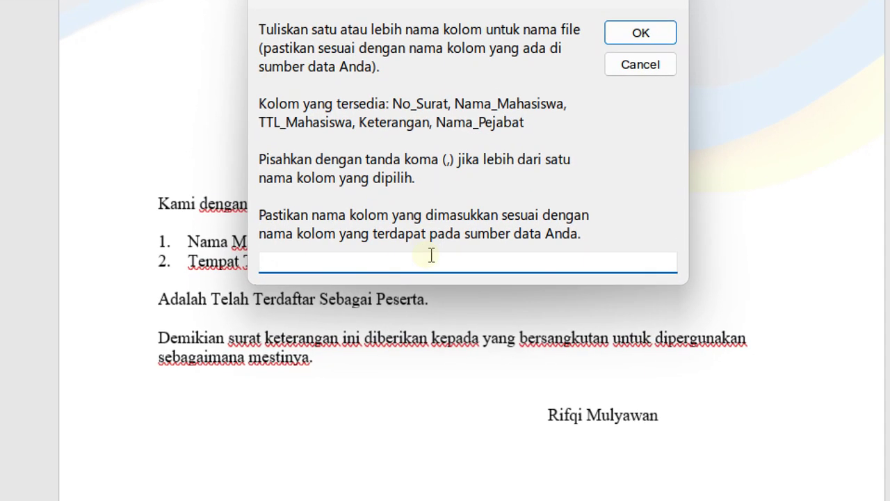
- Enter Nama_Mahasiswa,TTL_Mahasiswa as the file-name columns, removing Keterangan
type("Nama_M")
type("ahasiswa,")
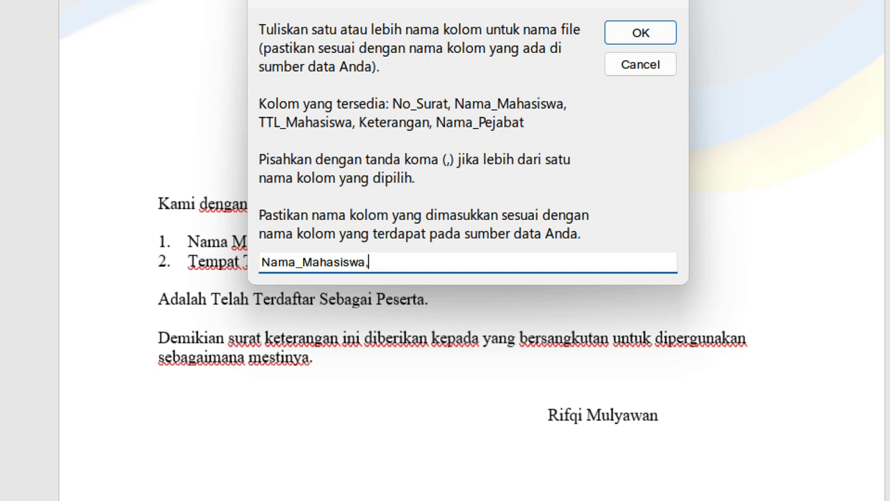
type("Keterangan")
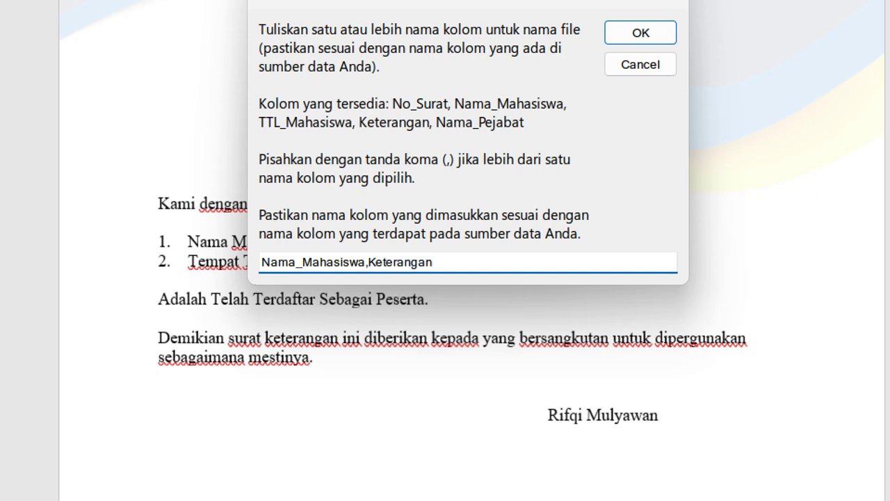
key("ctrl+a")
key("End")
key("shift+Left")
key("shift+Left")
key("shift+Left")
key("shift+Left")
key("shift+Left")
key("shift+Left")
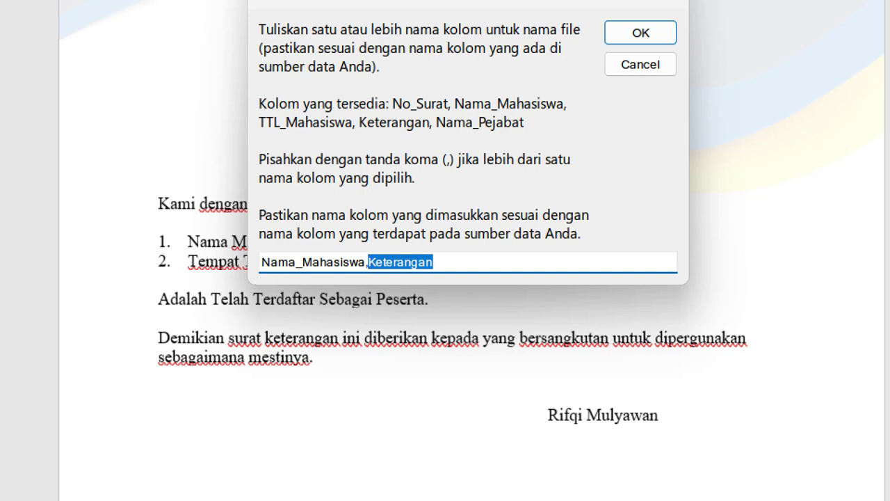
key("BackSpace")
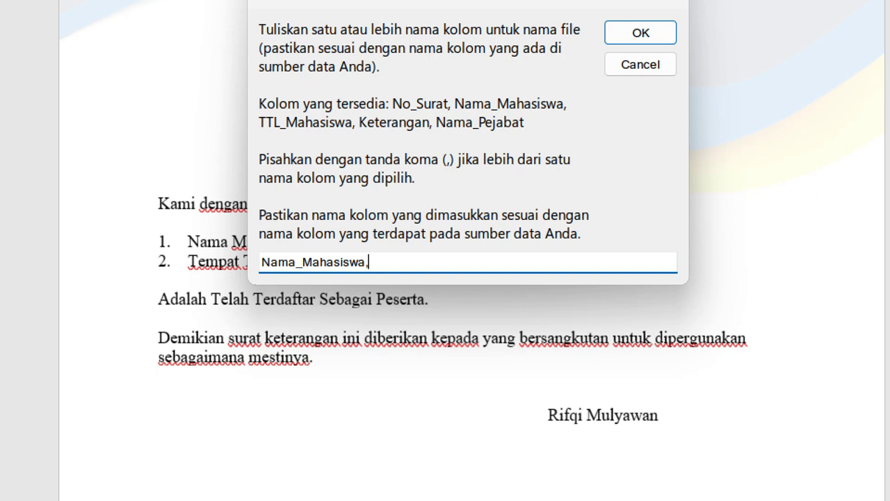
type("TTL_M")
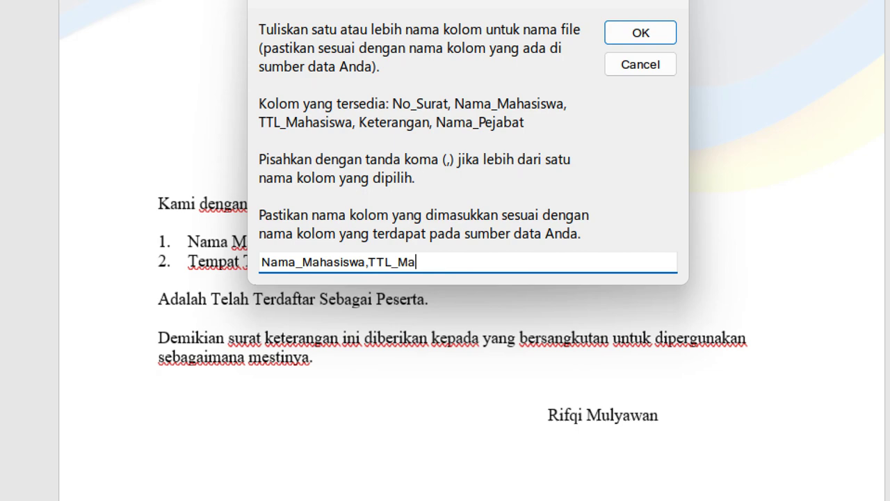
type("hasiswa")
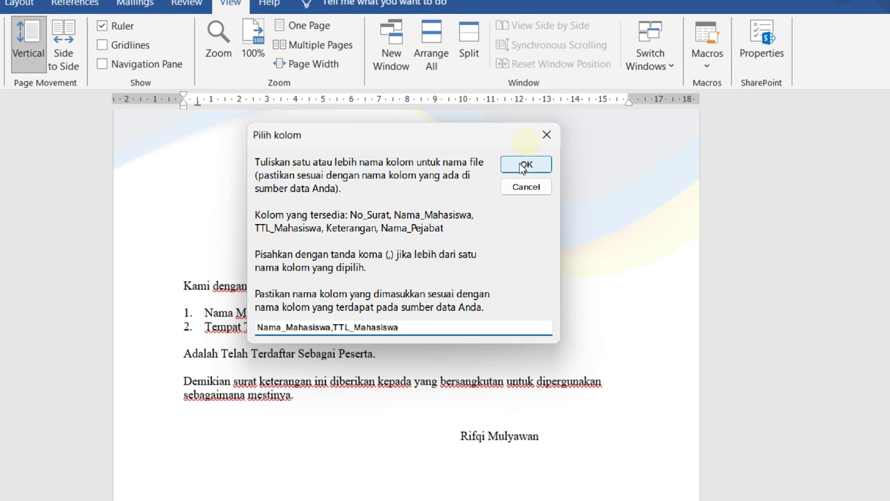
left_click(571, 151)
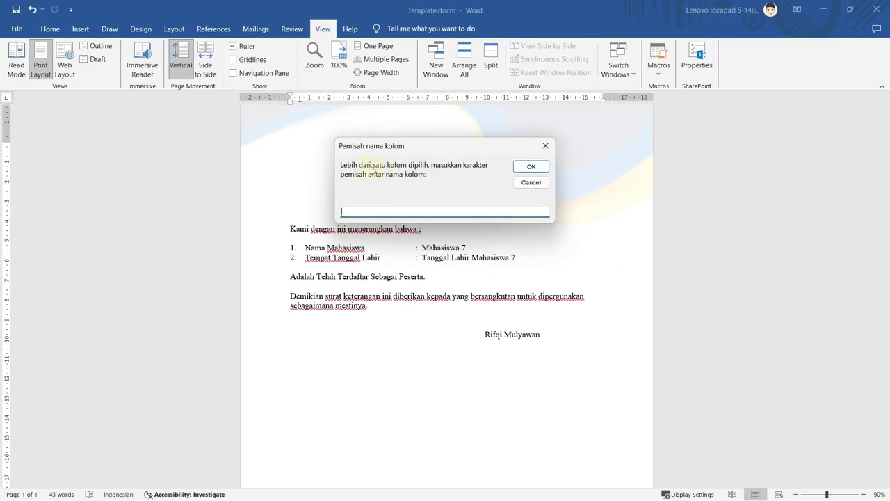
- Use an underscore separator and choose PDF (option 1) as the target format to run the export
type("-")
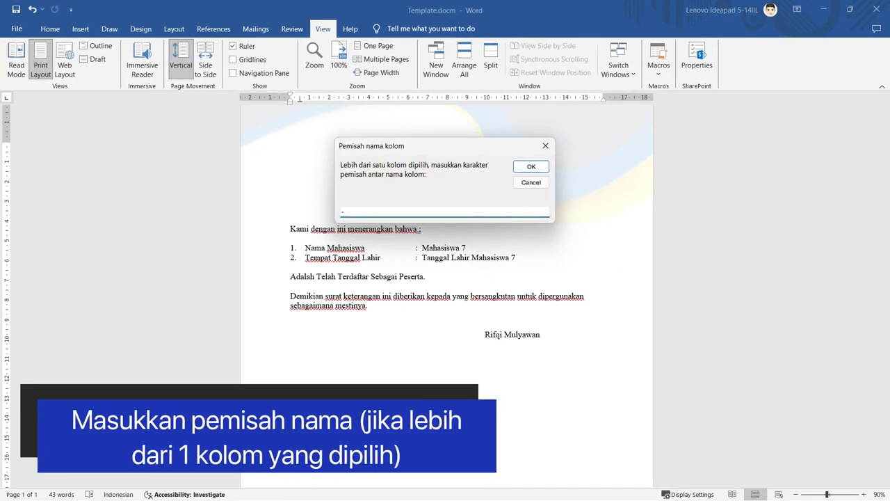
type("-")
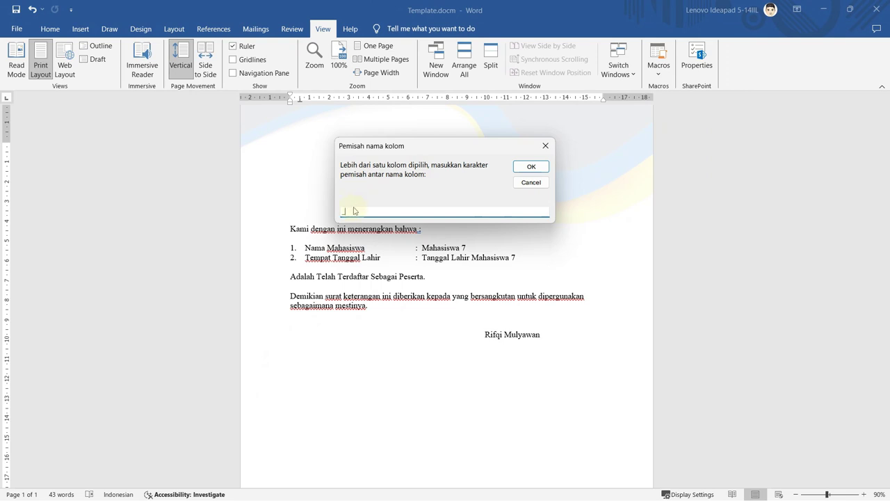
left_click(531, 166)
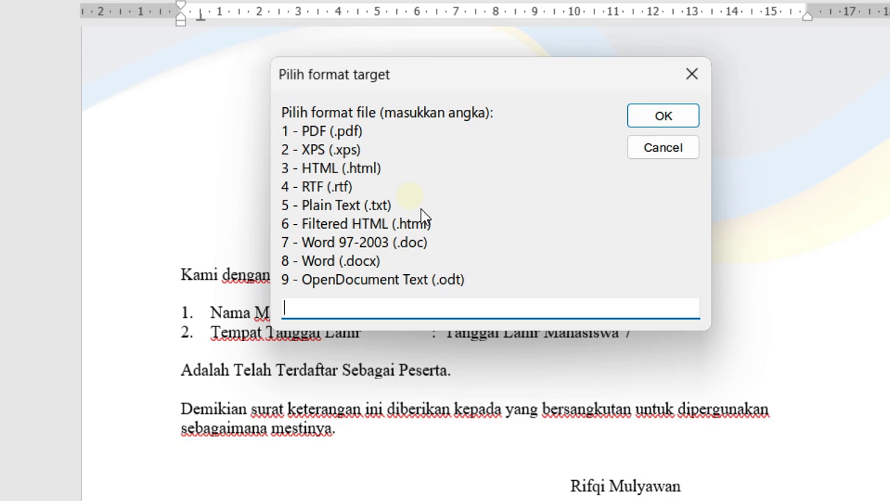
type("1")
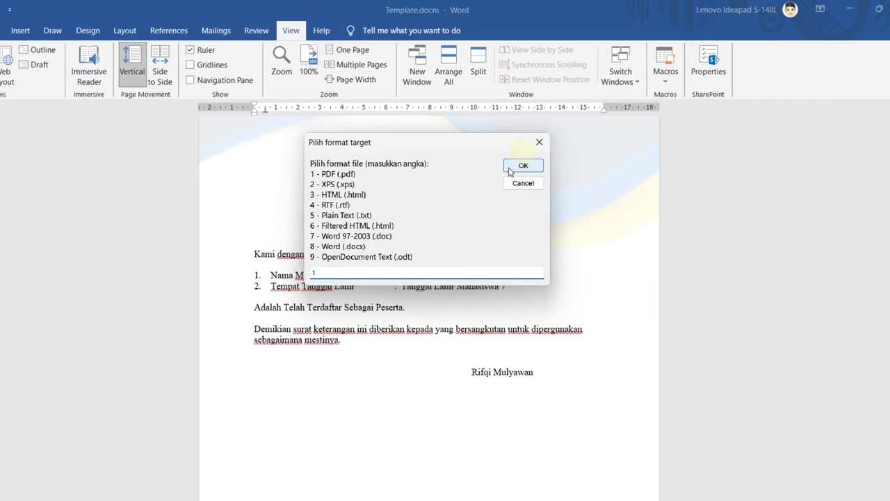
left_click(535, 151)
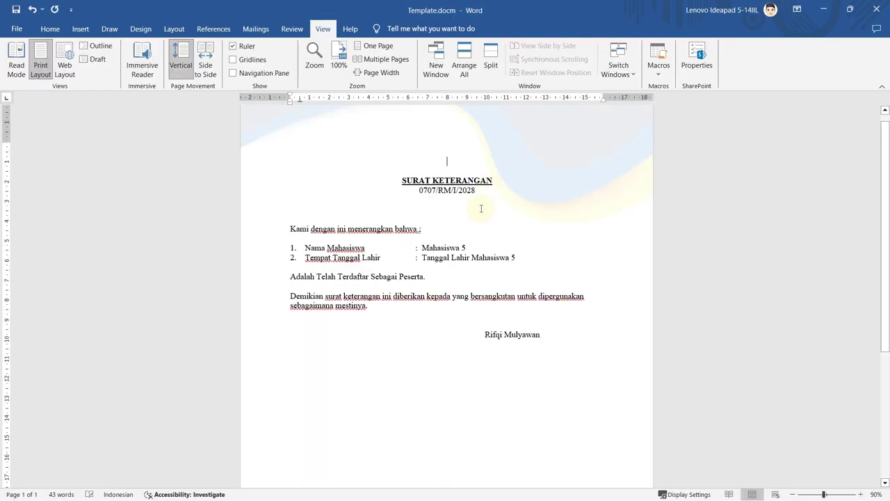
- In File Explorer, open the File folder and review the first exported Mahasiswa PDF
left_click(481, 208)
key("alt+Tab")
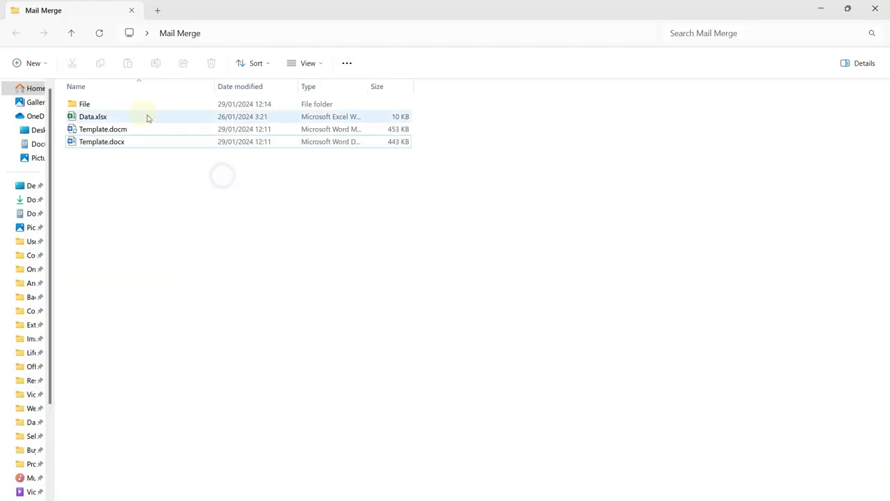
double_click(112, 105)
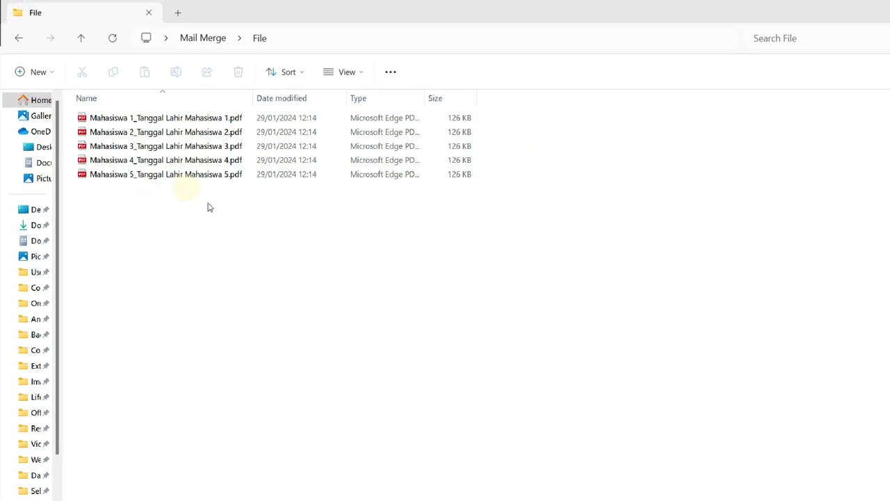
double_click(139, 107)
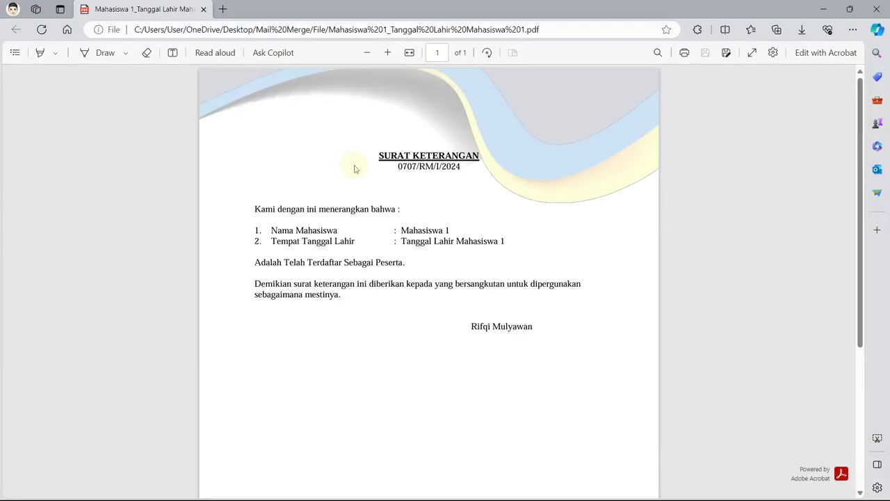
scroll(354, 169, "down", 3)
scroll(354, 168, "up", 5)
- Close the PDF and delete Template.docx from the Mail Merge folder
left_click(877, 9)
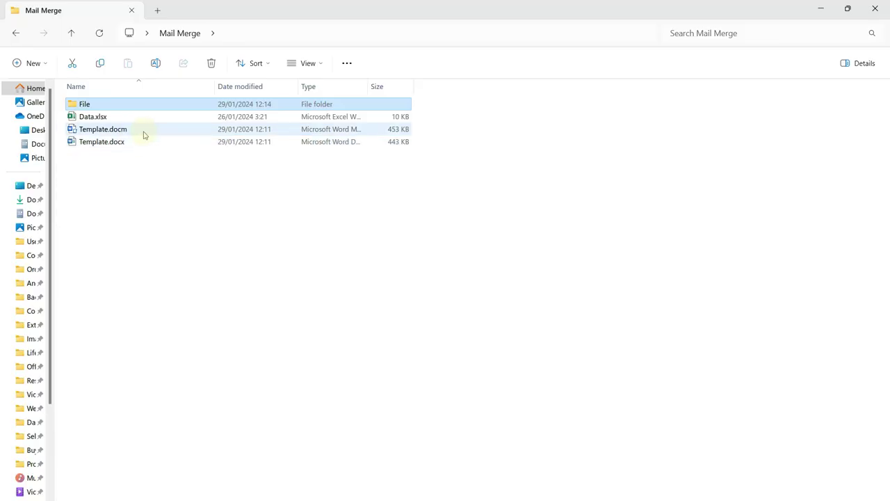
left_click(139, 144)
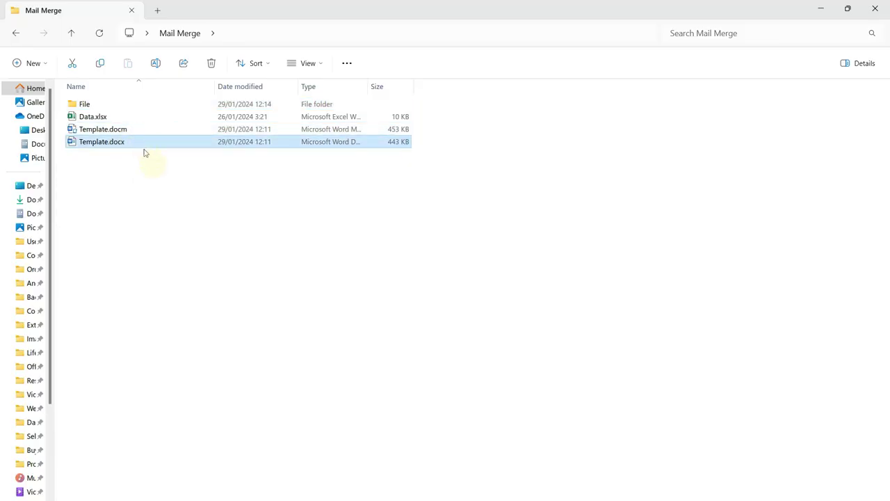
key("Delete")
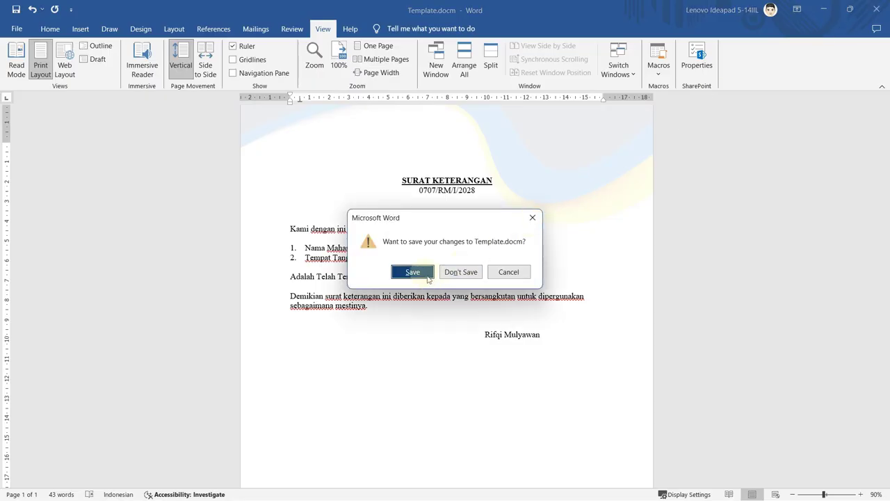
- Save the changes to Template.docm when closing Word
left_click(423, 273)
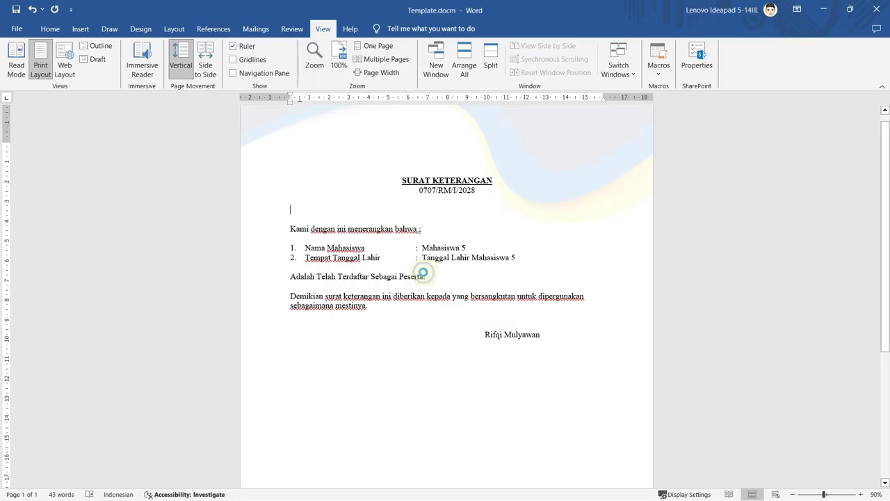